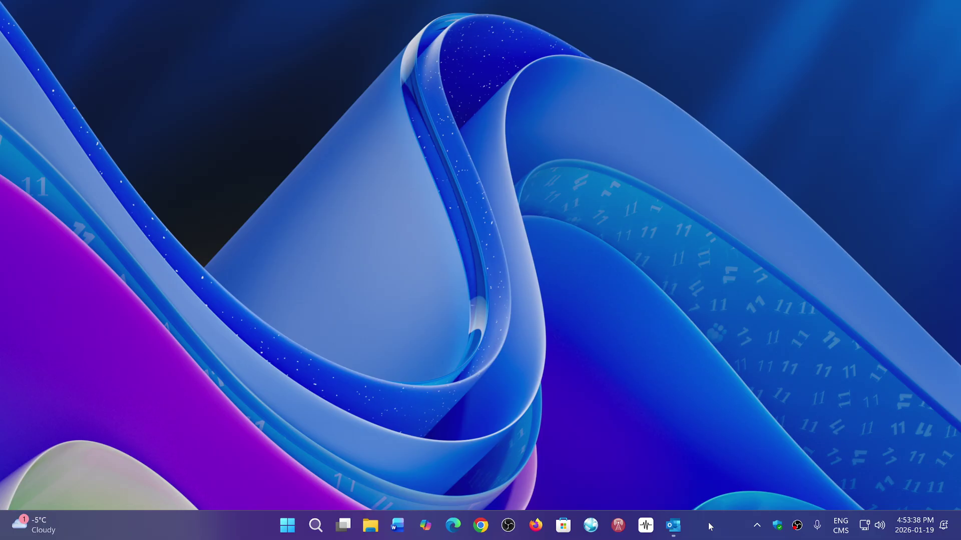
Restore the Outlook inbox window from its taskbar icon
left_click(674, 526)
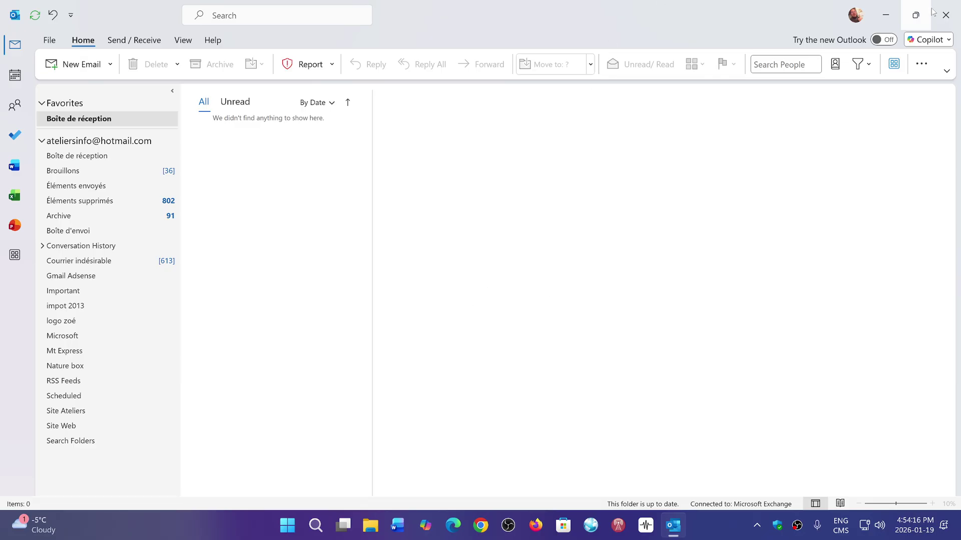
Close Microsoft Outlook so only the empty desktop remains
left_click(946, 16)
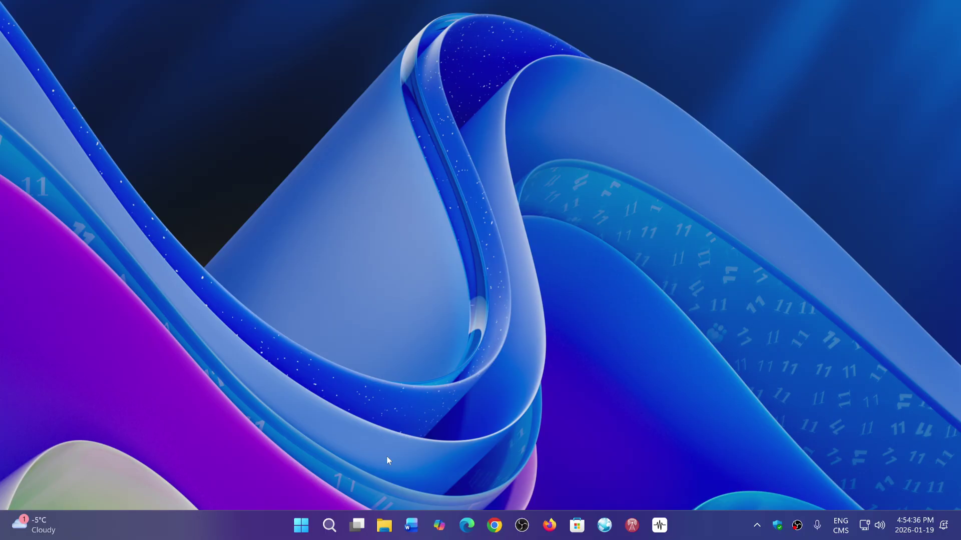
Launch Settings from the Start menu and go to Windows Update
left_click(301, 524)
left_click(380, 210)
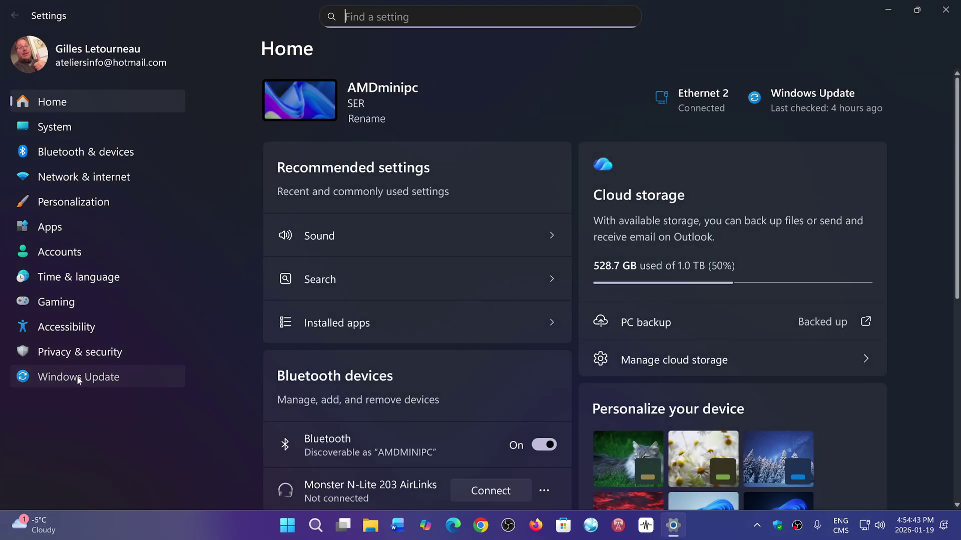
left_click(78, 377)
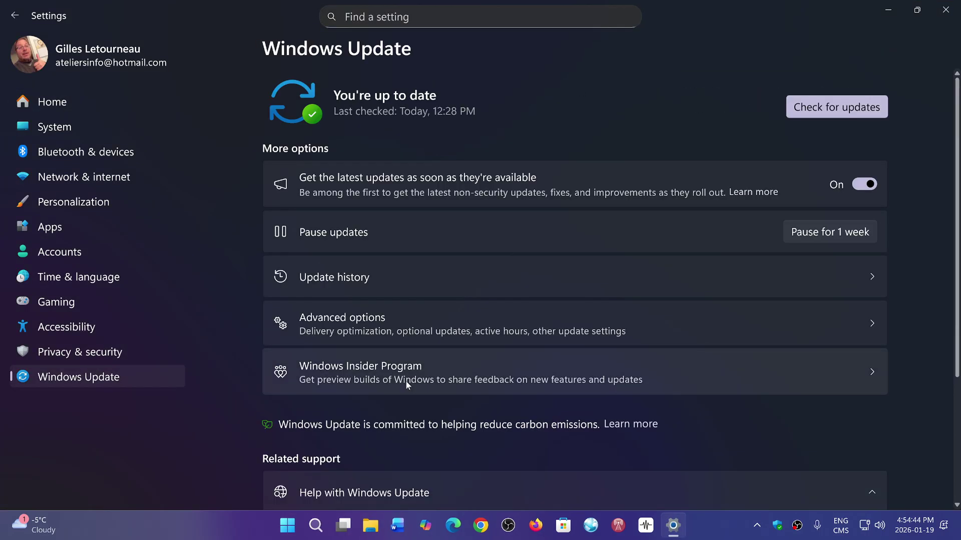
Show the Windows Update history listing the 40 installed quality updates
left_click(421, 278)
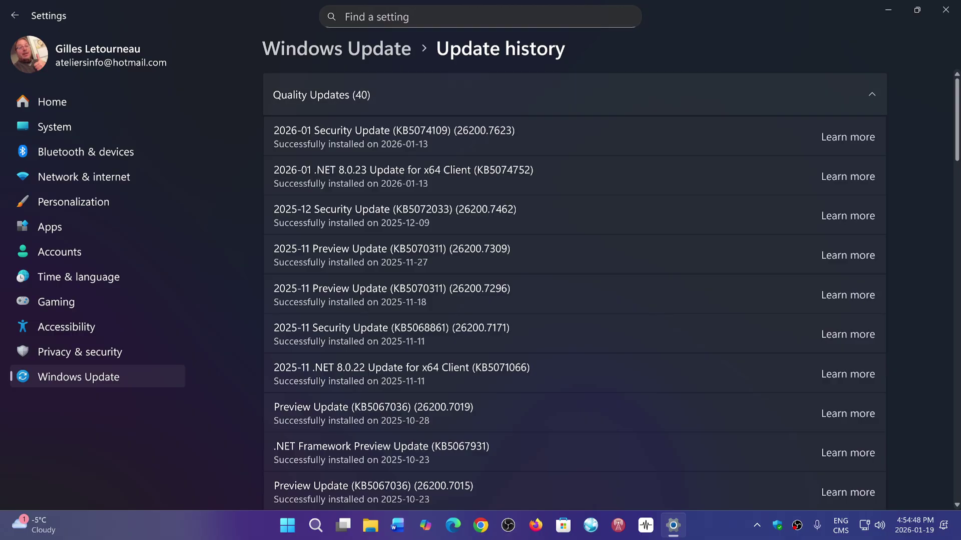
scroll(906, 251, "down", 6)
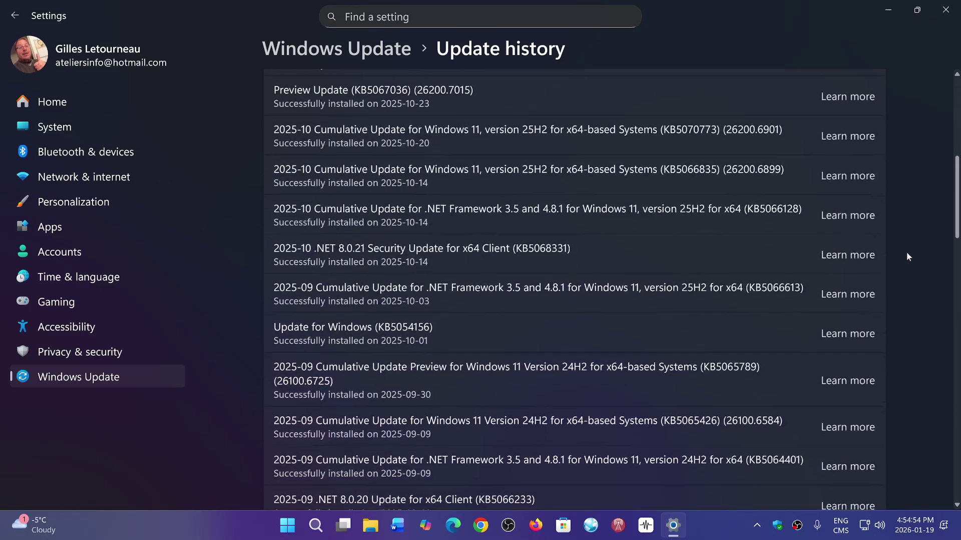
scroll(906, 252, "down", 6)
scroll(905, 251, "down", 5)
scroll(906, 251, "down", 3)
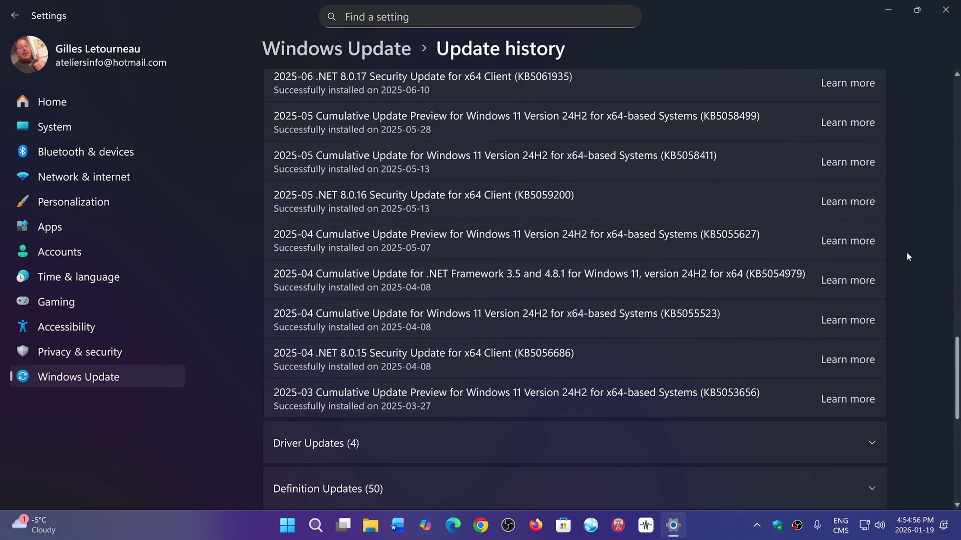
scroll(906, 251, "down", 5)
scroll(906, 256, "up", 1)
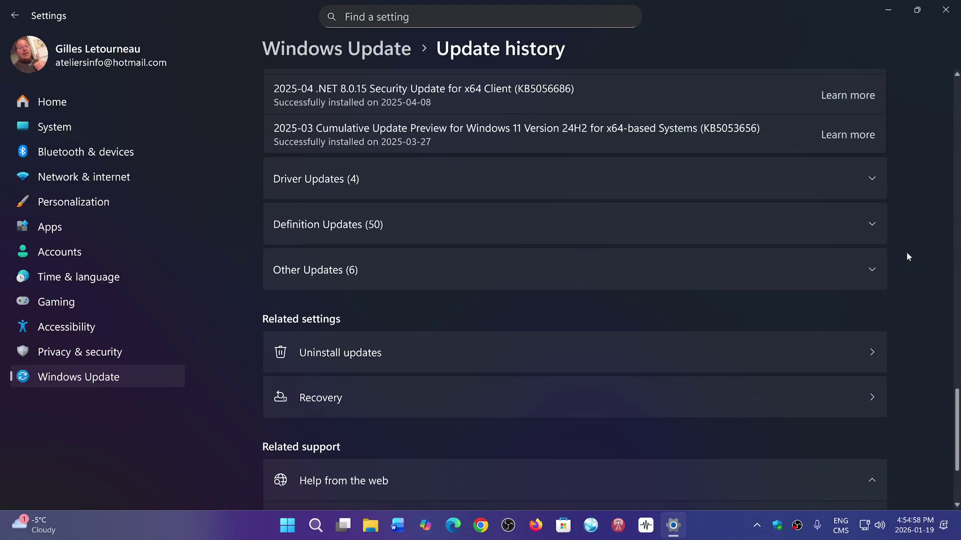
Show the five removable updates, including January 2026 security update KB5074109
left_click(700, 356)
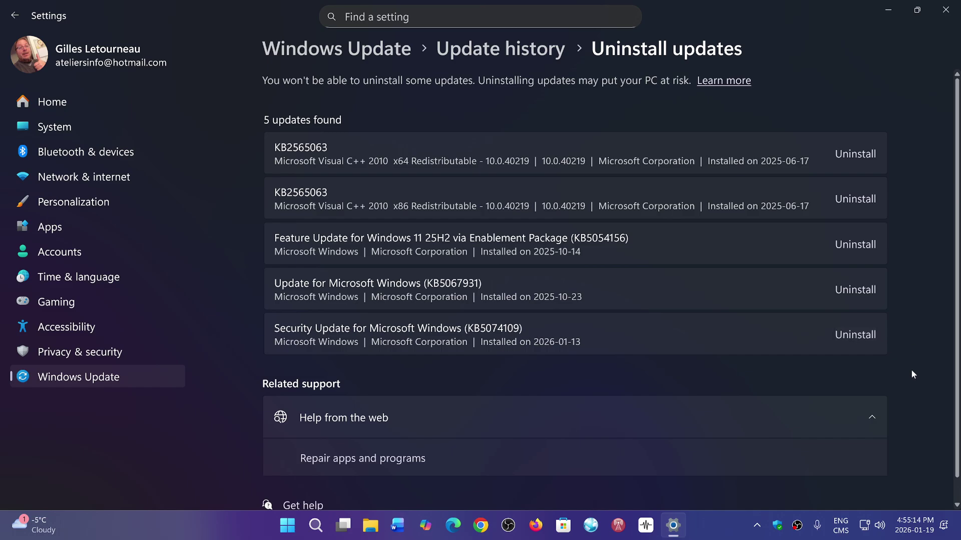
Close the Settings window
left_click(945, 10)
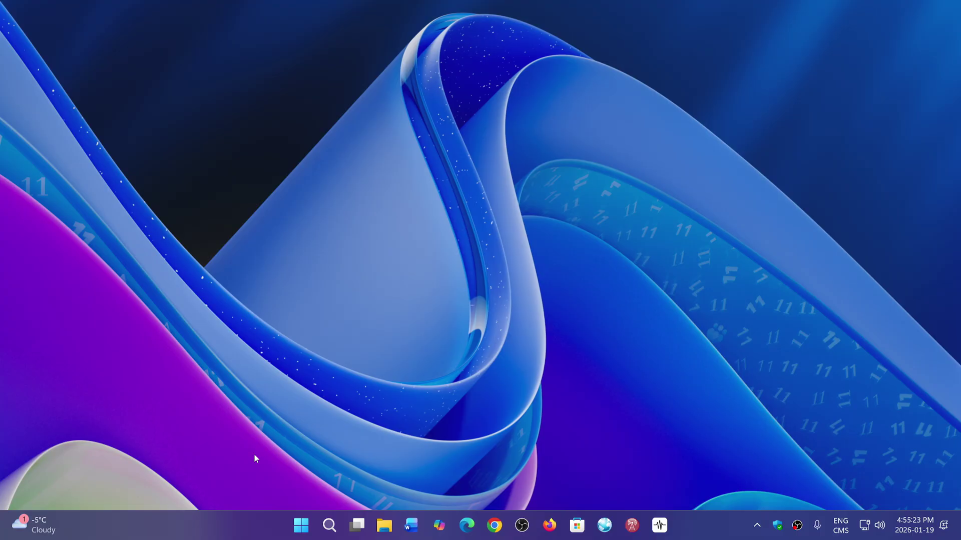
Relaunch Settings from the Start menu on the Windows Update page
left_click(301, 526)
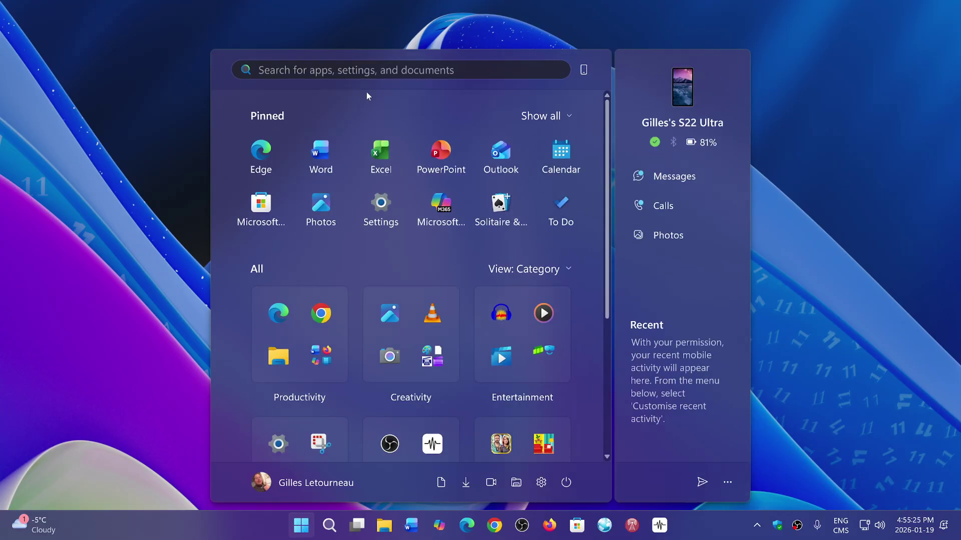
left_click(381, 210)
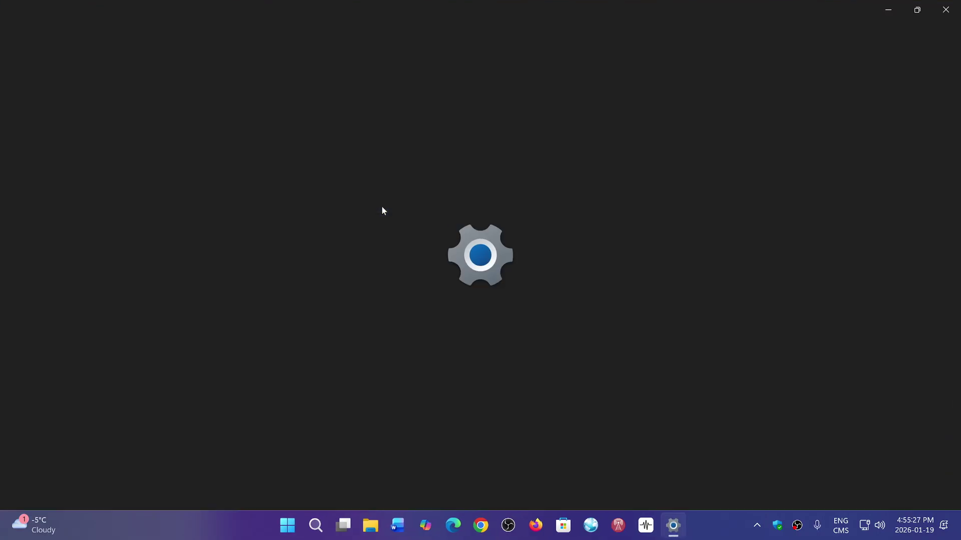
left_click(94, 377)
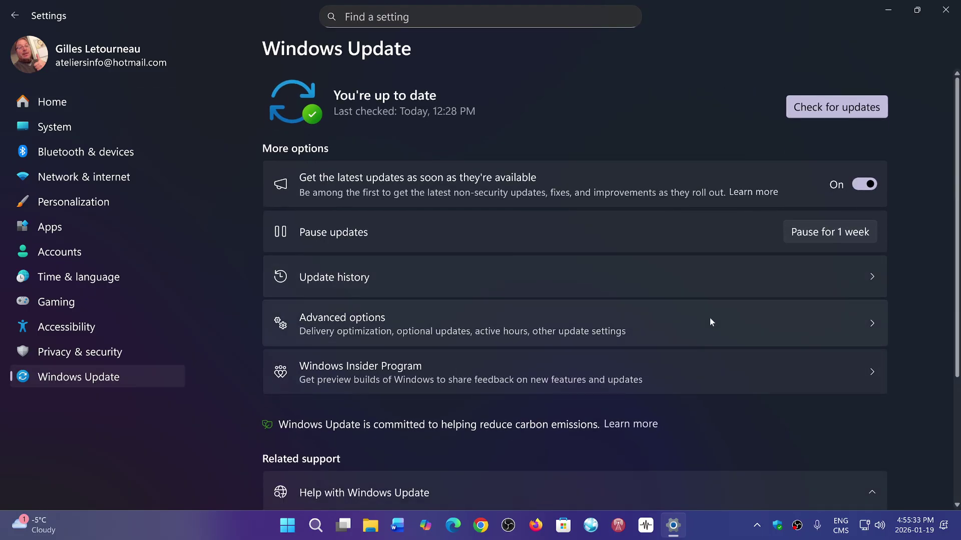
left_click(672, 331)
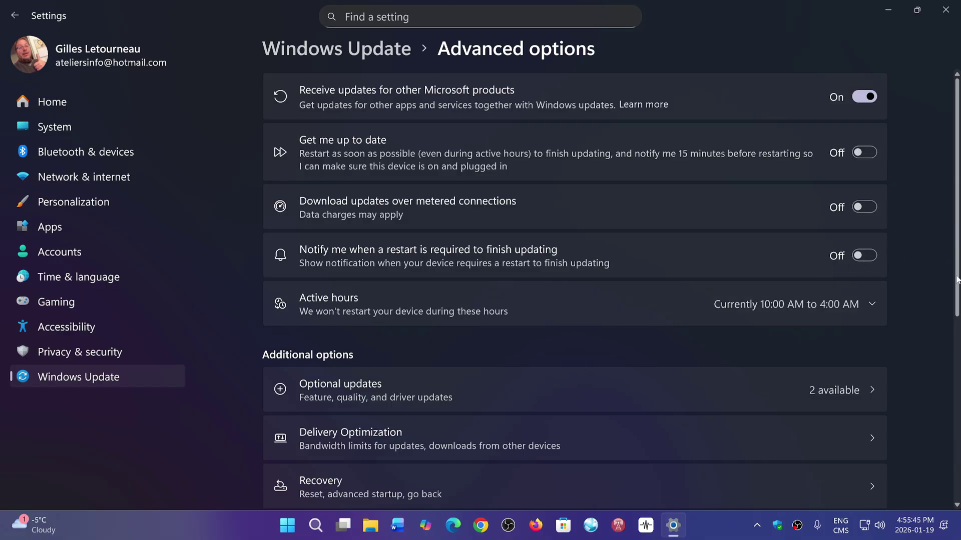
mouse_move(957, 279)
left_mouse_down()
mouse_move(950, 371)
mouse_move(924, 461)
left_mouse_up()
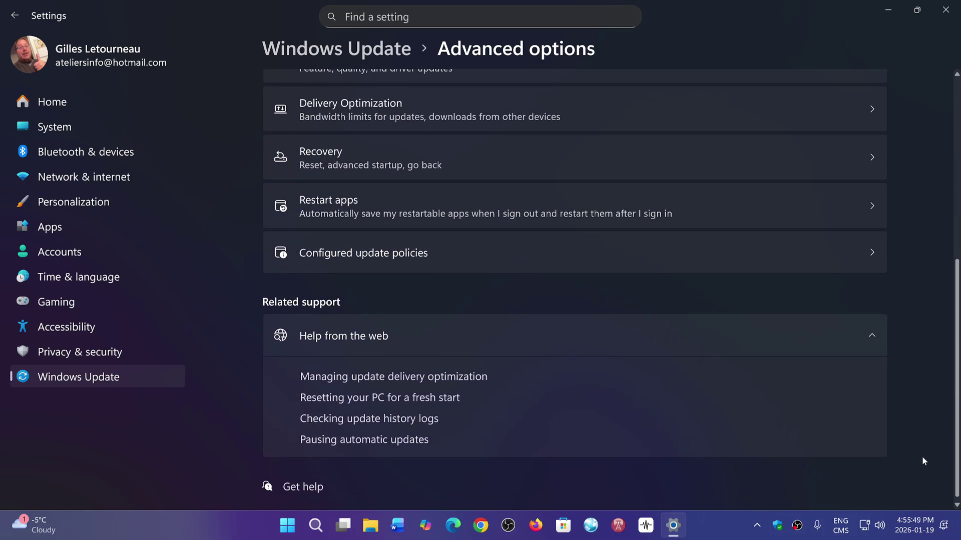
scroll(931, 390, "up", 3)
scroll(934, 362, "up", 3)
scroll(938, 331, "up", 3)
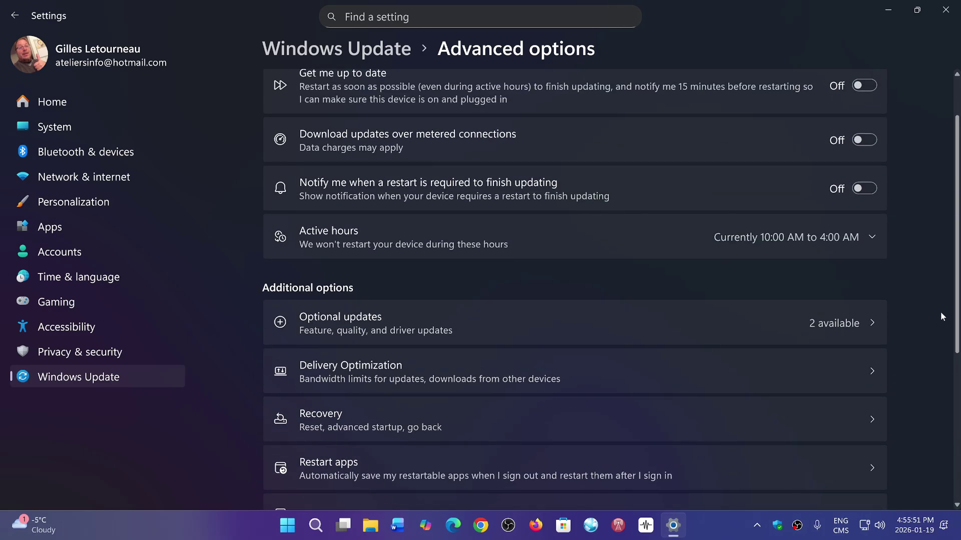
scroll(941, 312, "up", 2)
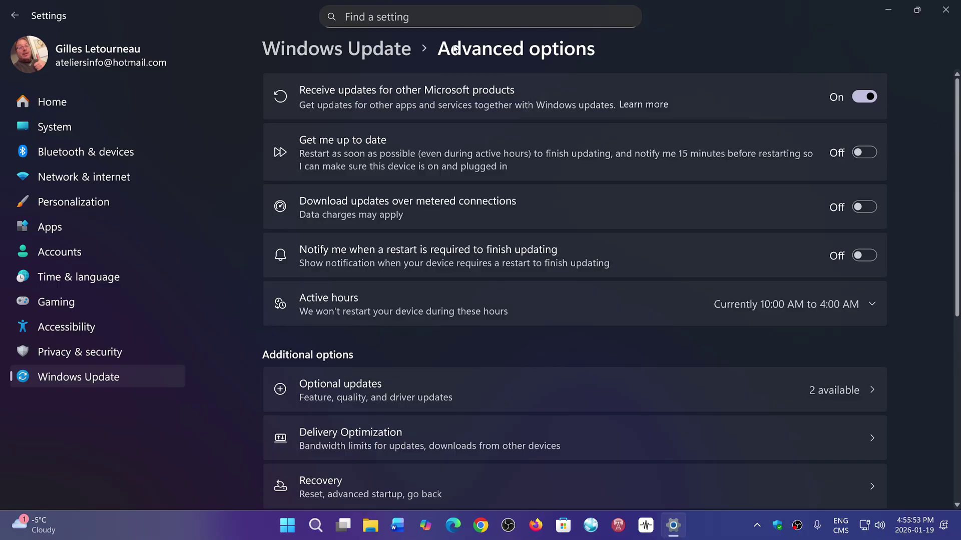
left_click(379, 53)
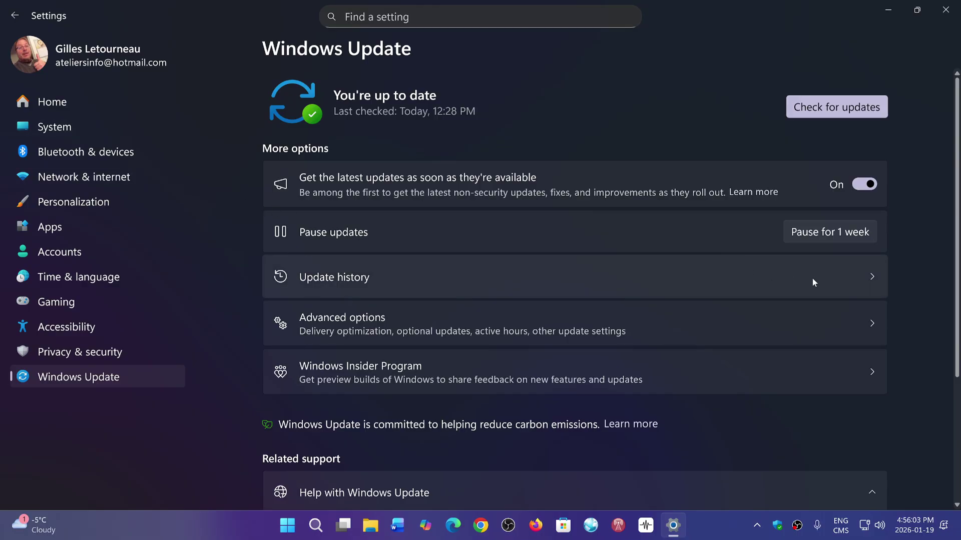
Pause Windows updates for one week
left_click(837, 233)
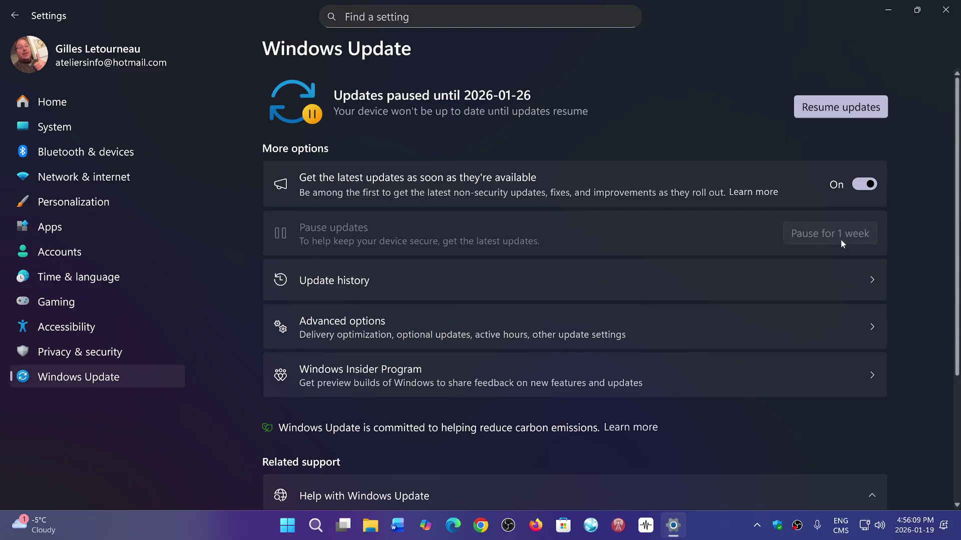
Resume updates so Windows checks for new ones
left_click(839, 107)
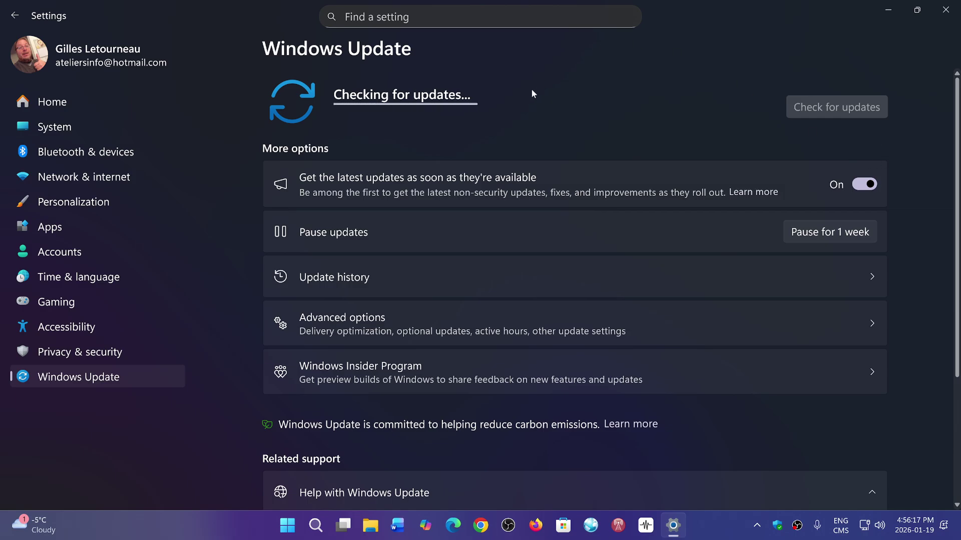
Close Settings while the update check continues, returning to the desktop
left_click(946, 10)
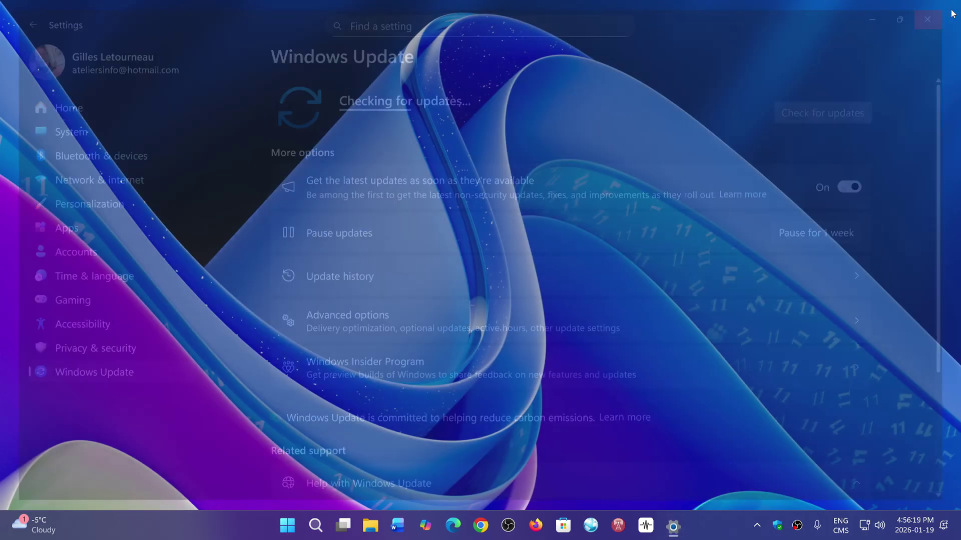